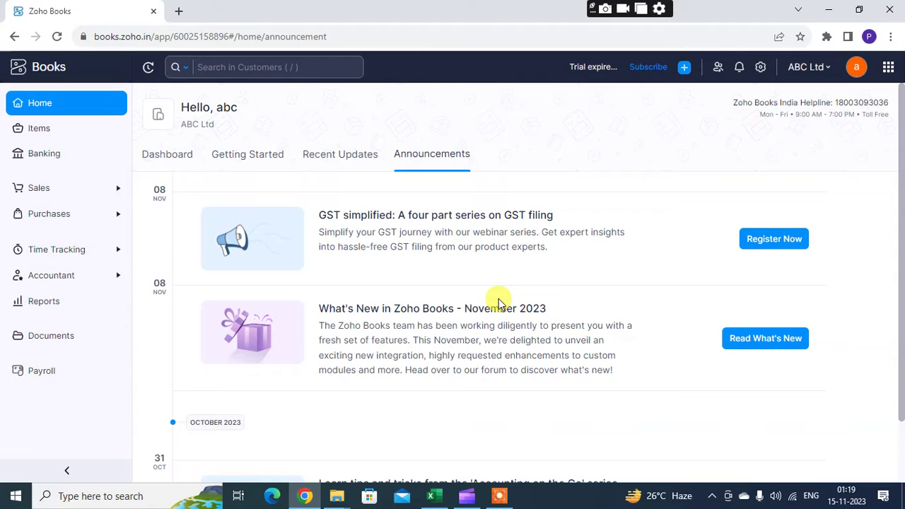
Start recording a new received payment and select Lata Hotel as the customer
click(103, 192)
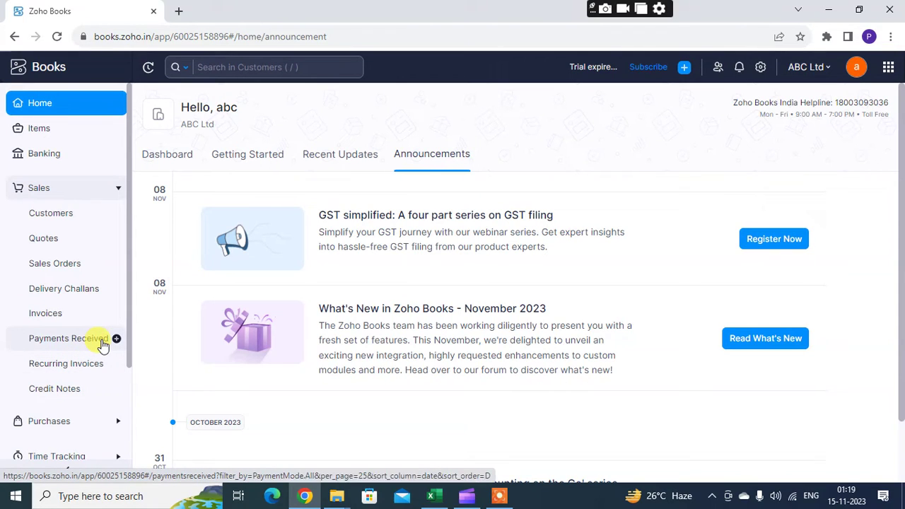
click(103, 345)
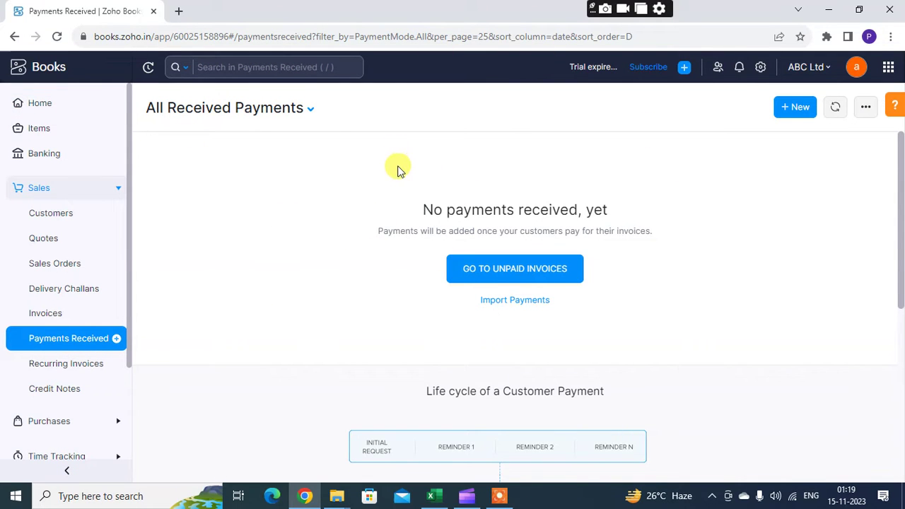
click(799, 114)
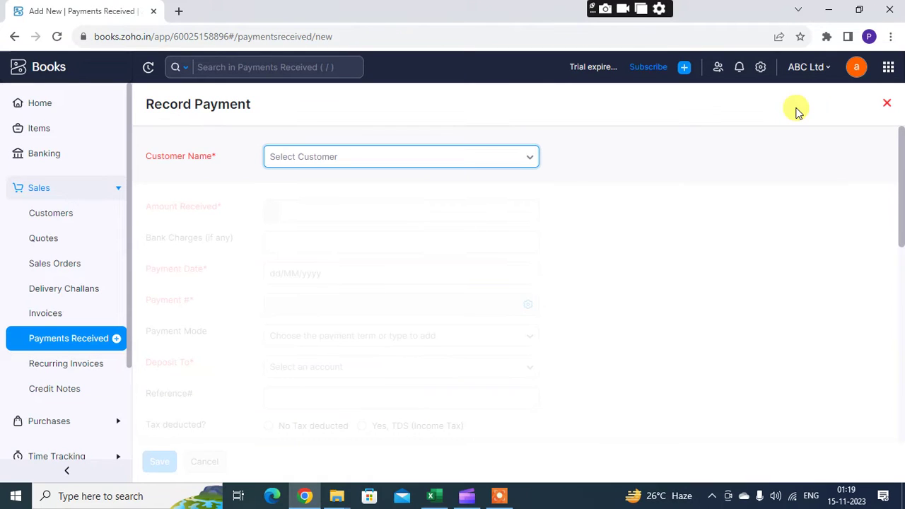
click(491, 159)
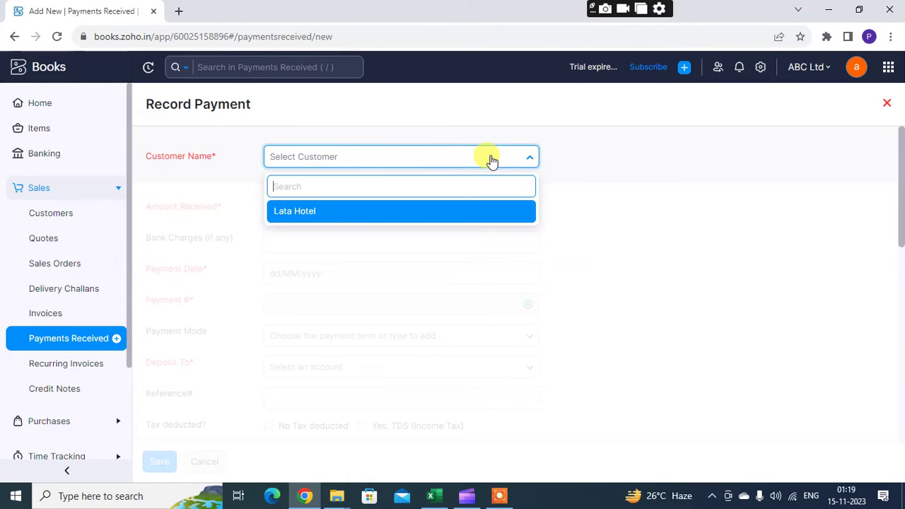
click(439, 212)
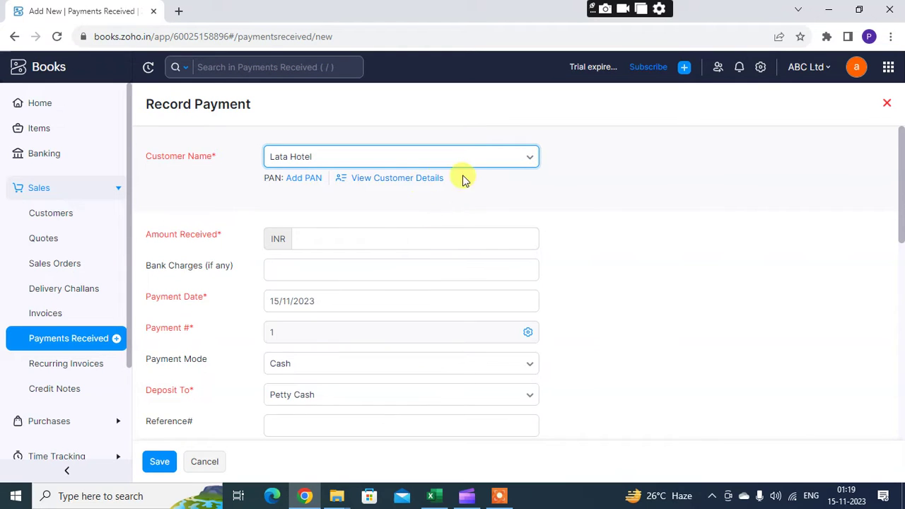
Enter 10000 INR as the amount received from the customer
scroll(467, 183, down, 1)
click(406, 173)
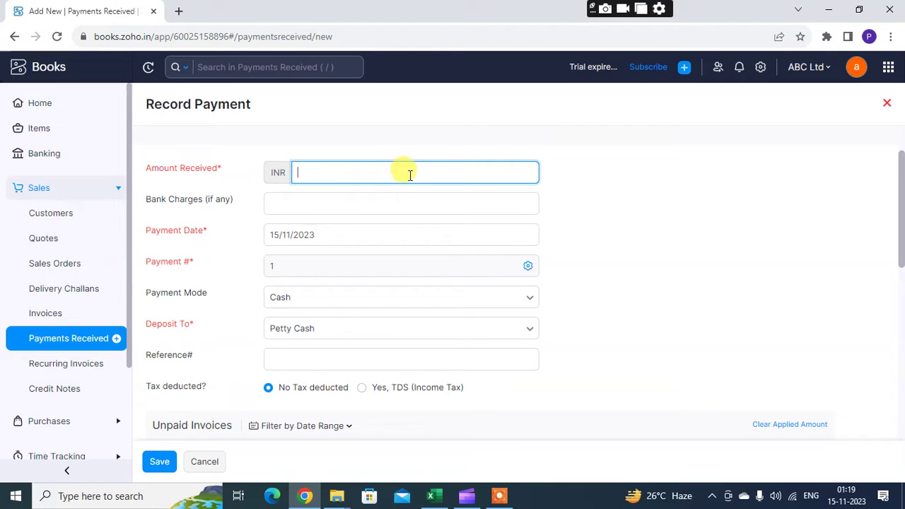
scroll(422, 177, up, 1)
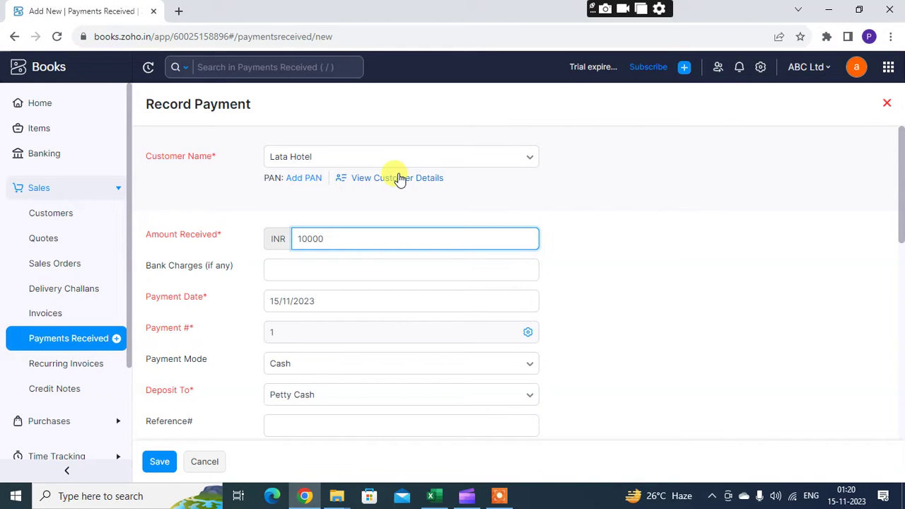
Leave the bank charges empty and set the payment date to 16/11/2023
scroll(370, 289, down, 1)
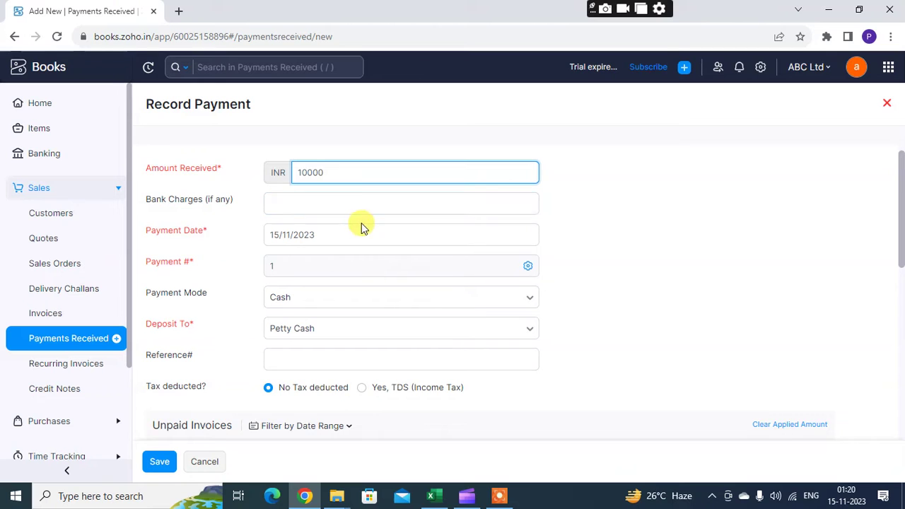
click(361, 205)
click(356, 232)
click(346, 207)
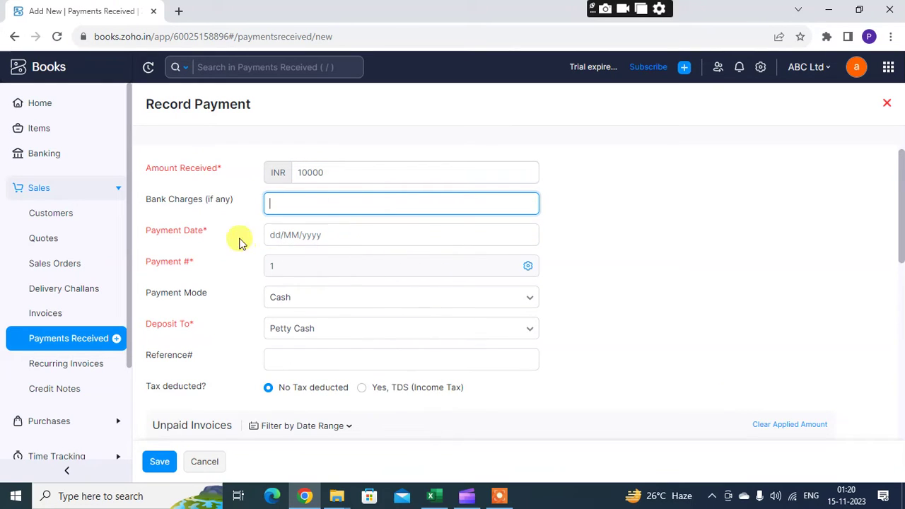
click(357, 234)
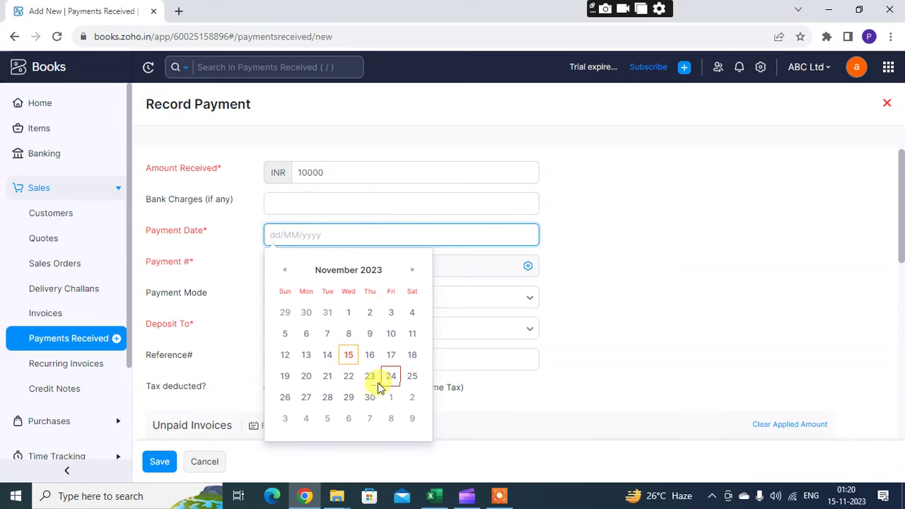
click(369, 355)
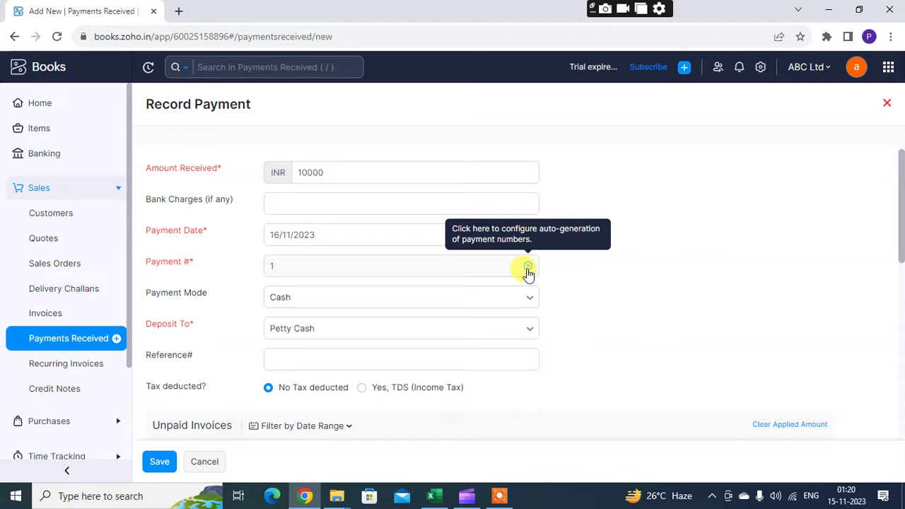
Check the auto-generation settings for payment numbers and close them without saving
click(528, 268)
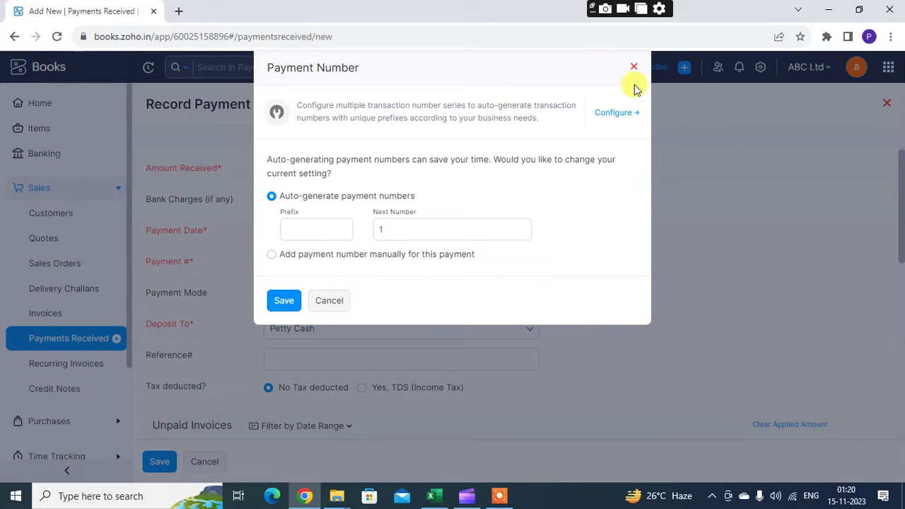
click(393, 232)
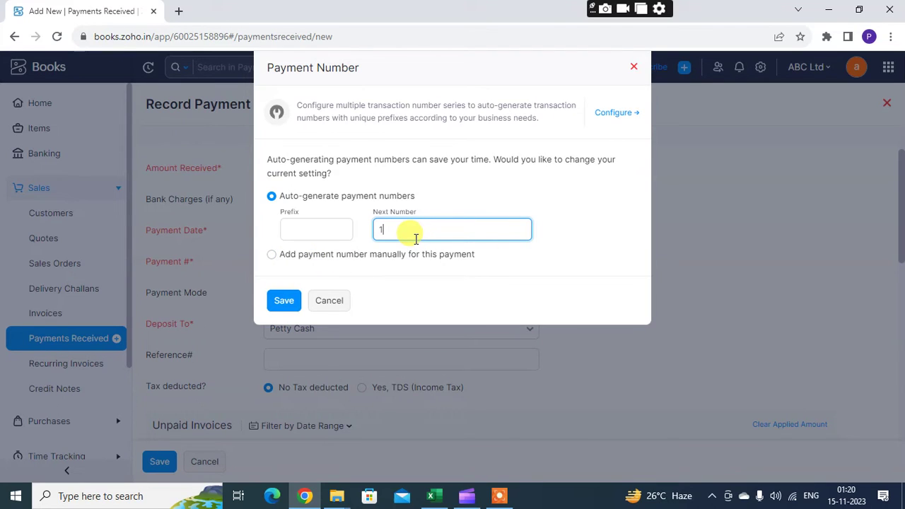
click(633, 66)
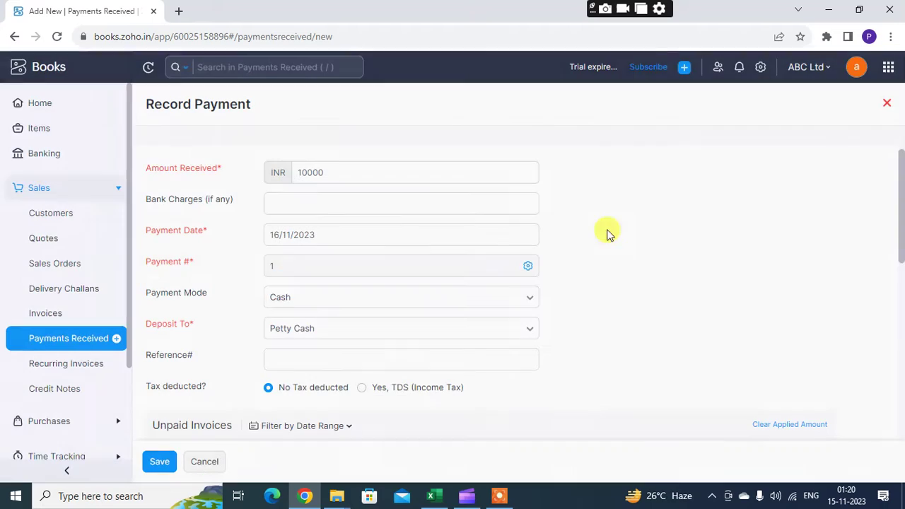
click(311, 268)
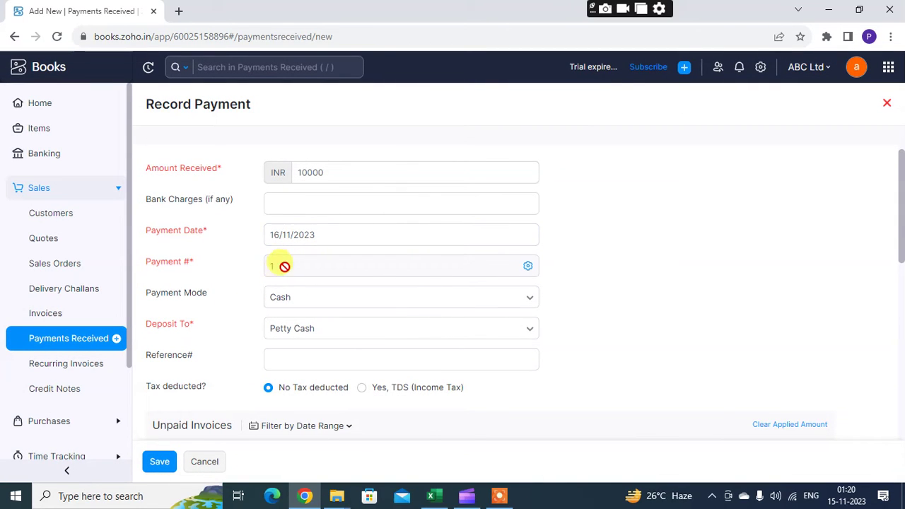
Look through the available payment modes and deposit accounts, keeping Cash and Petty Cash selected
click(350, 300)
click(347, 299)
click(347, 299)
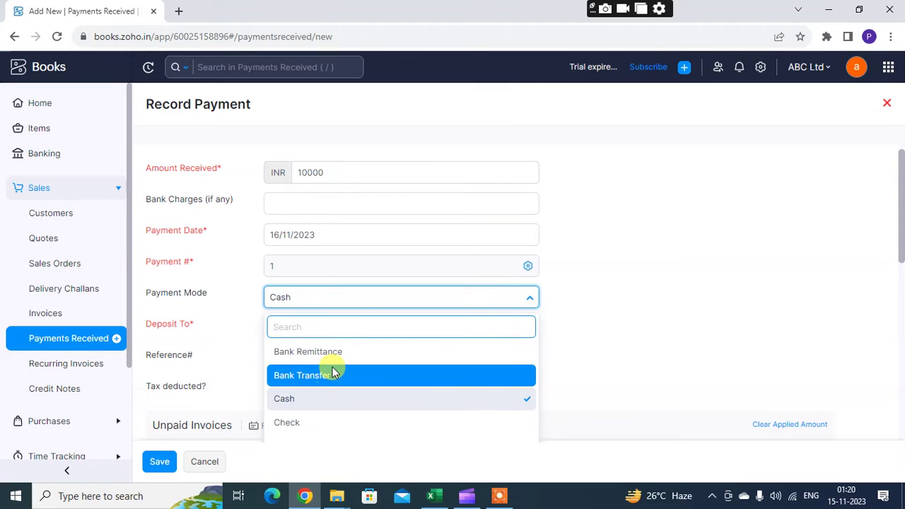
scroll(379, 384, down, 2)
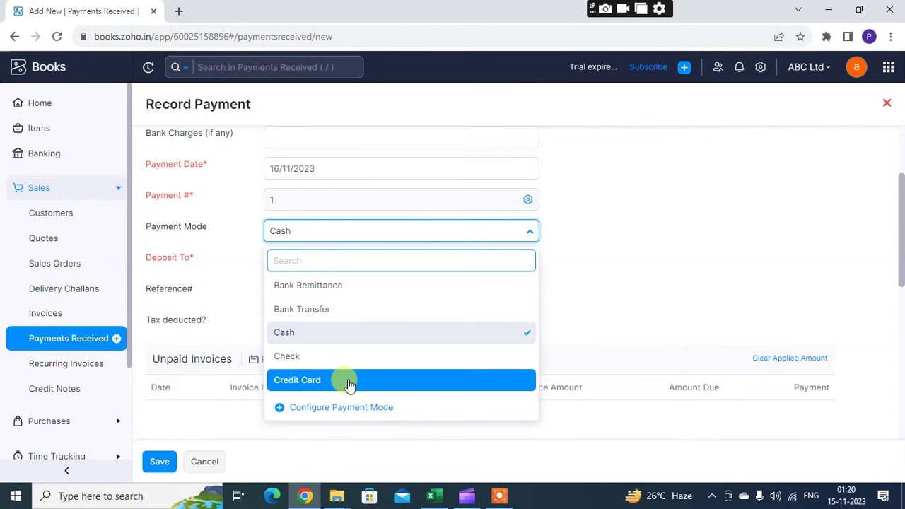
click(204, 242)
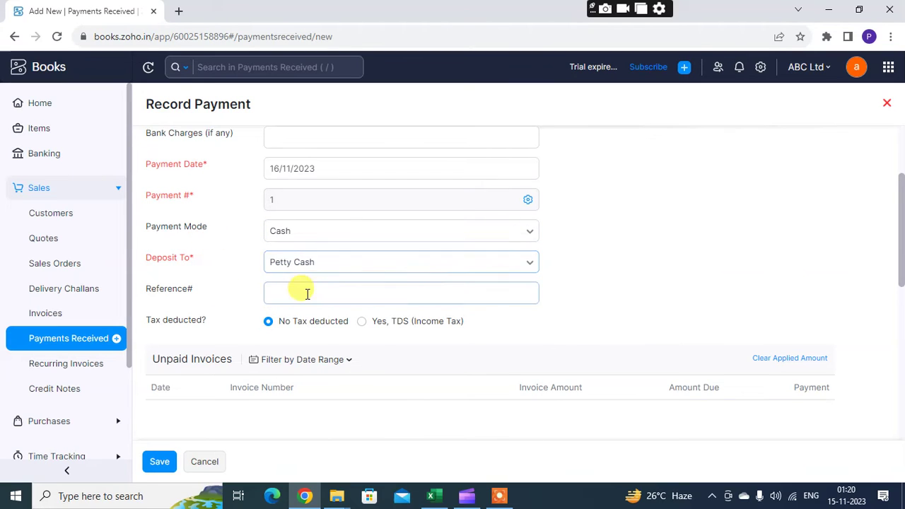
click(355, 262)
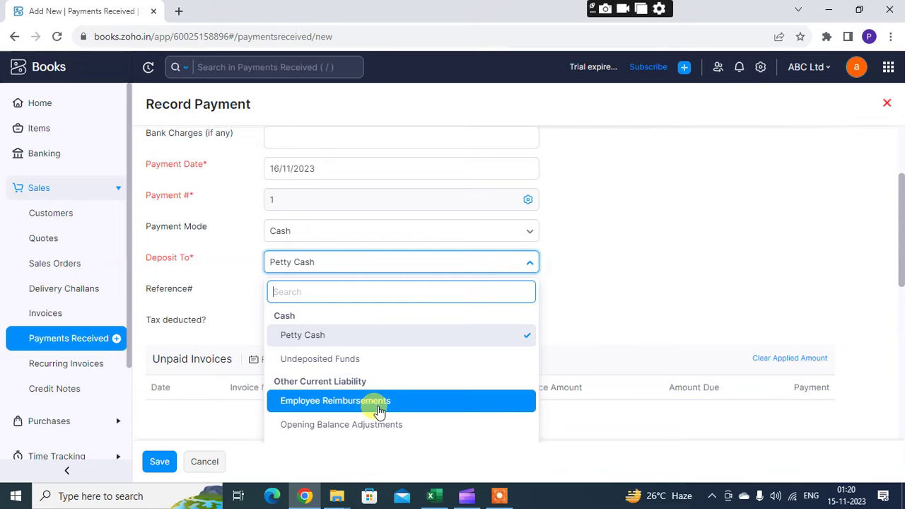
click(598, 285)
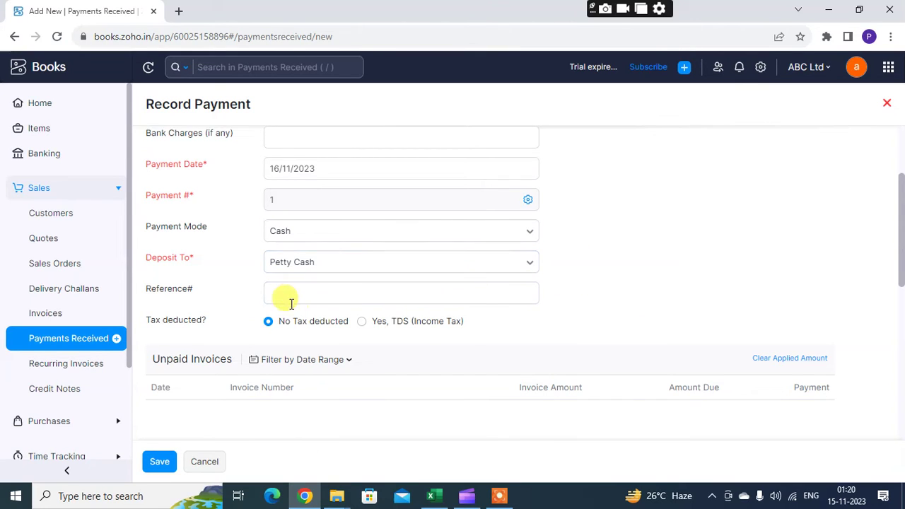
click(344, 297)
click(234, 308)
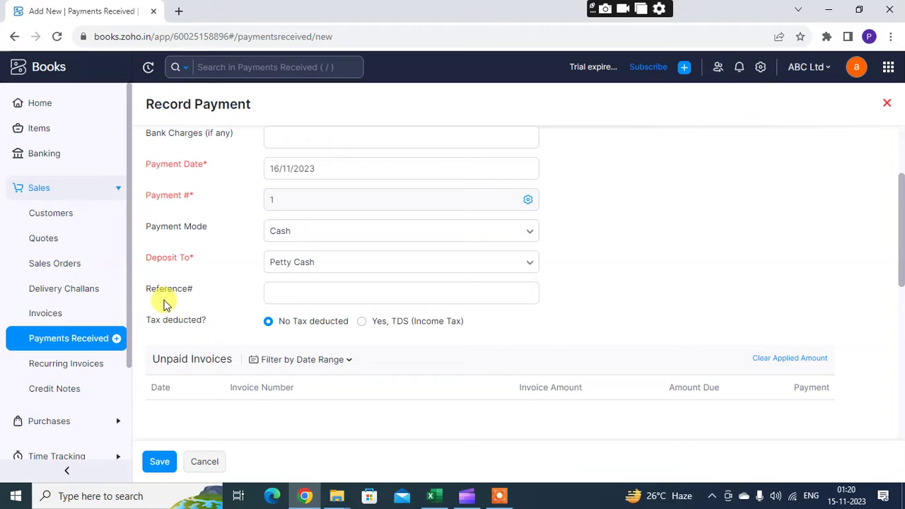
click(266, 292)
click(225, 290)
click(307, 290)
scroll(422, 297, up, 2)
scroll(442, 289, down, 2)
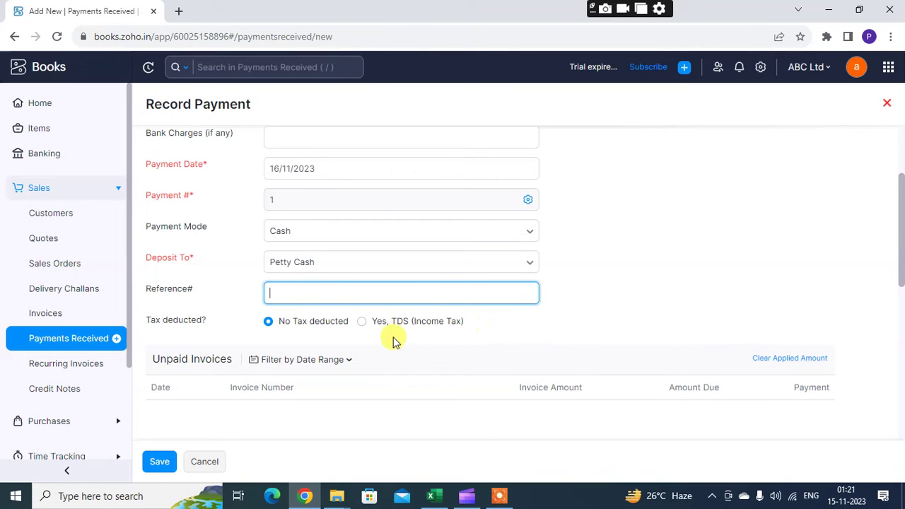
Review the payment form's unpaid invoices section and its summary of received, used, refunded and excess amounts
scroll(382, 332, down, 1)
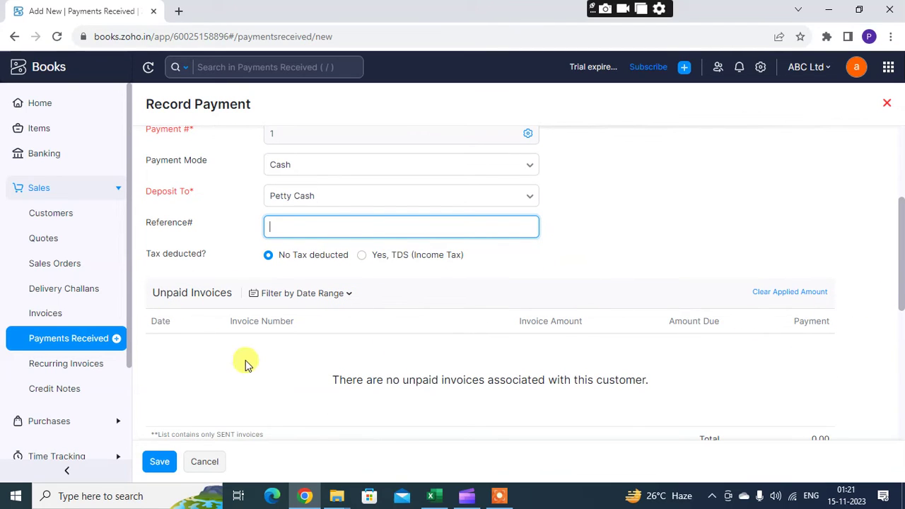
scroll(435, 308, up, 3)
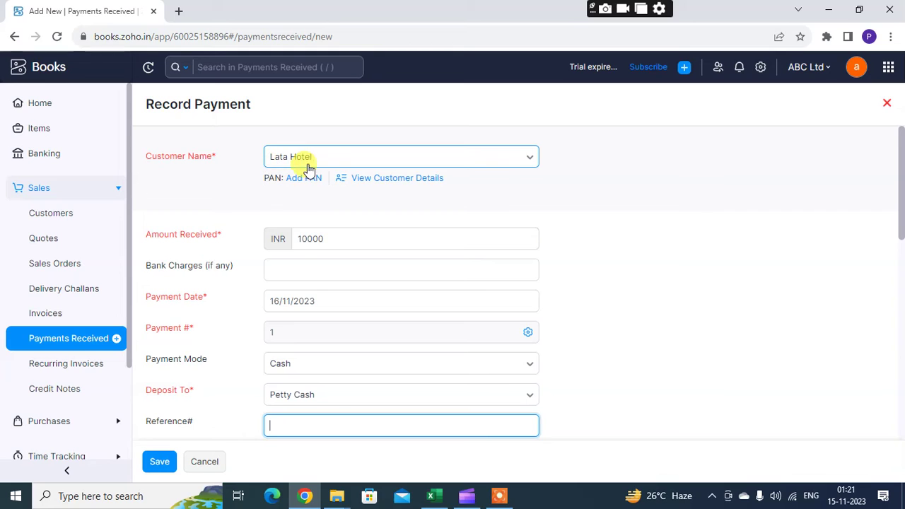
scroll(519, 305, down, 3)
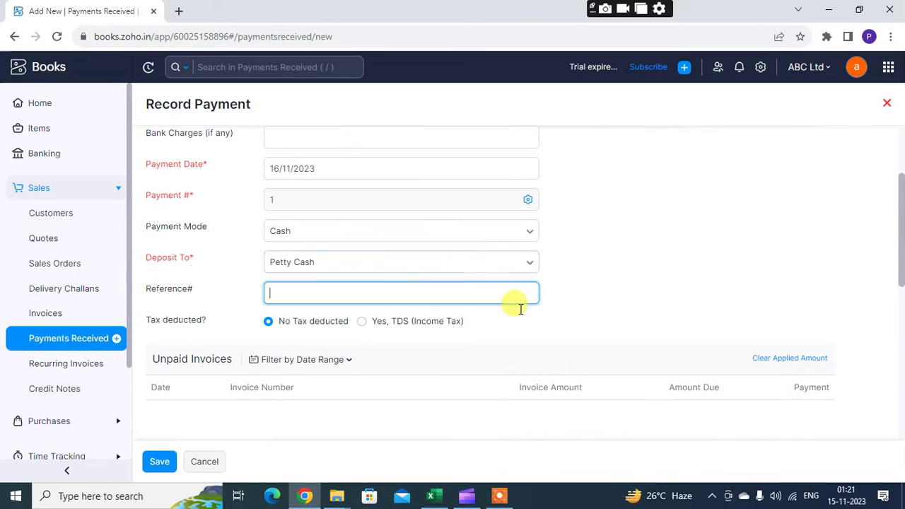
scroll(453, 345, down, 1)
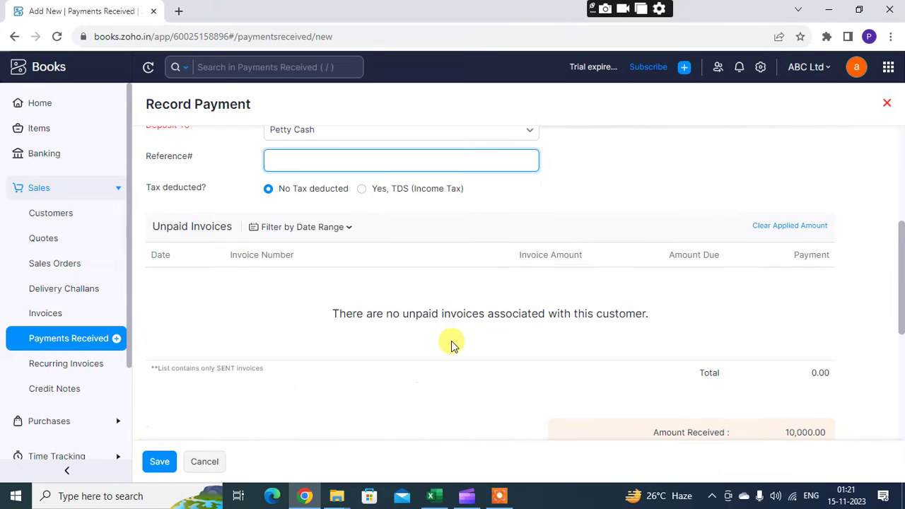
scroll(519, 333, down, 4)
scroll(400, 293, up, 3)
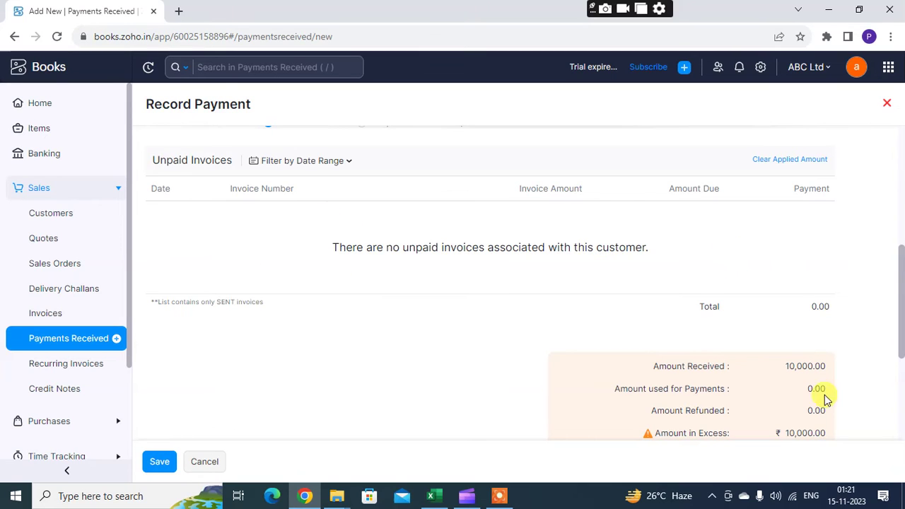
drag(652, 366, 836, 368)
scroll(813, 392, down, 1)
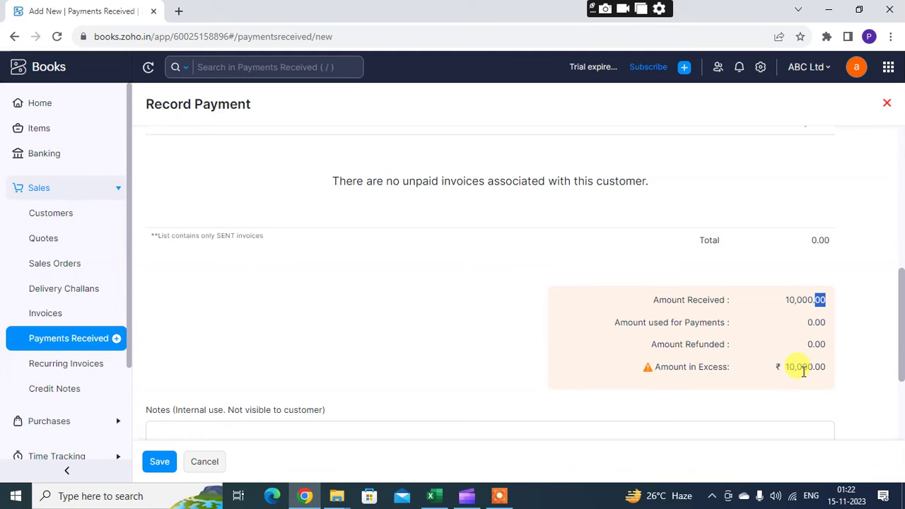
scroll(803, 371, up, 1)
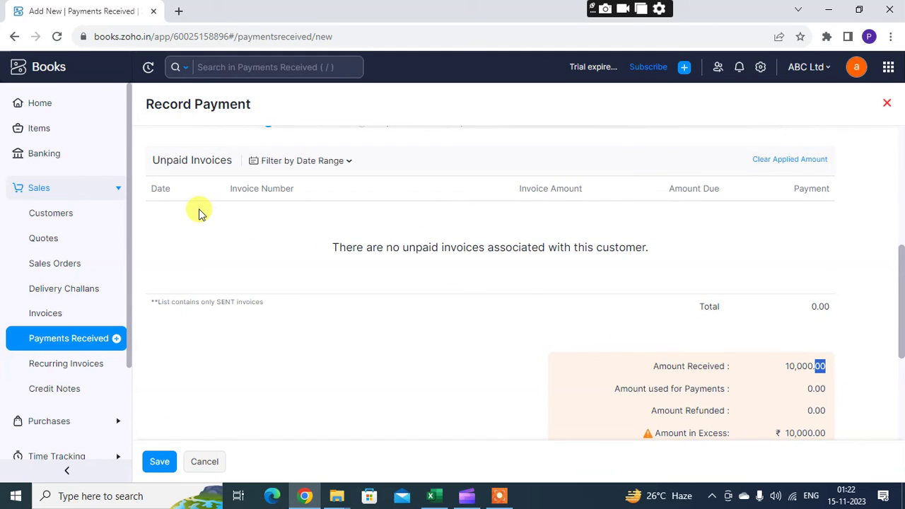
scroll(844, 319, down, 2)
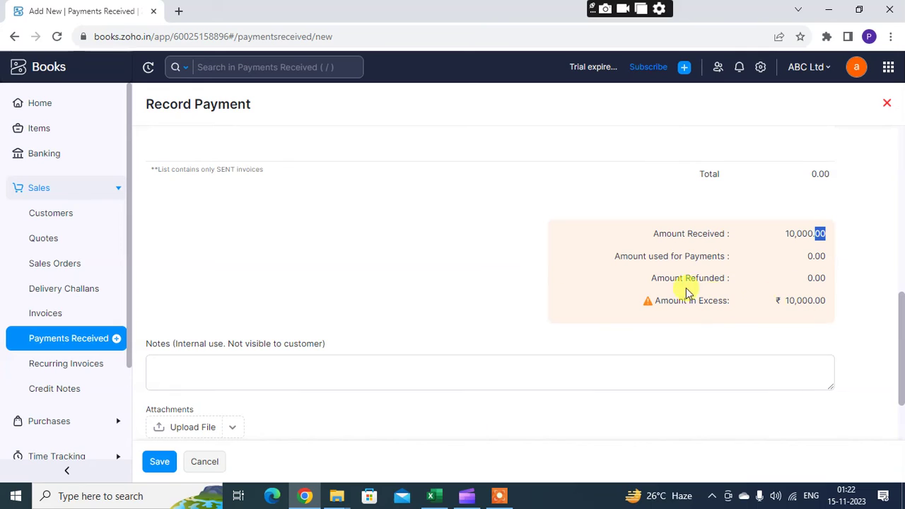
scroll(372, 234, up, 3)
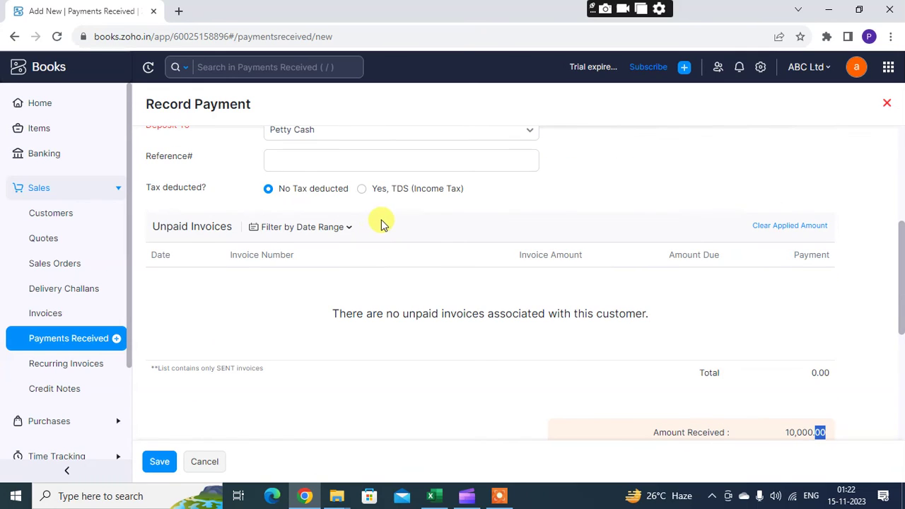
scroll(450, 244, up, 2)
scroll(452, 246, up, 3)
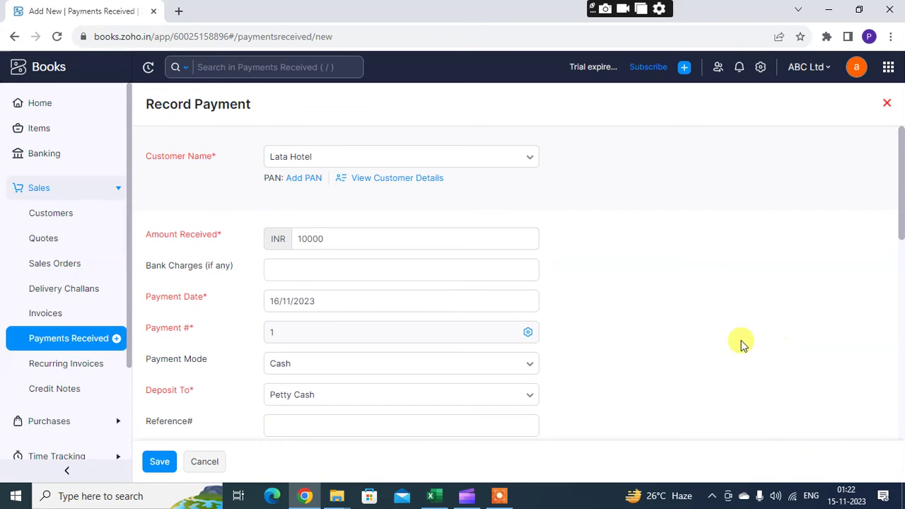